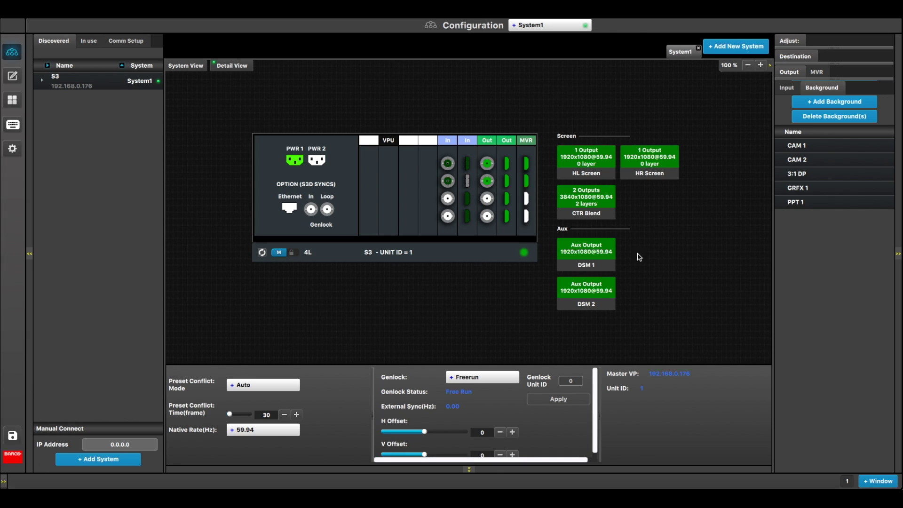
# Review the DSM 1 aux's Adjust and Assign settings, then view the empty input list
pyautogui.click(597, 258)
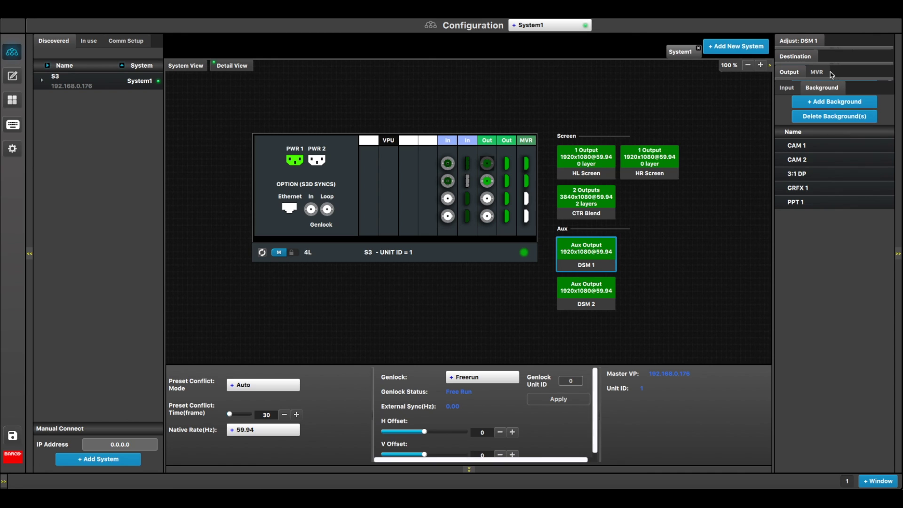
pyautogui.click(801, 41)
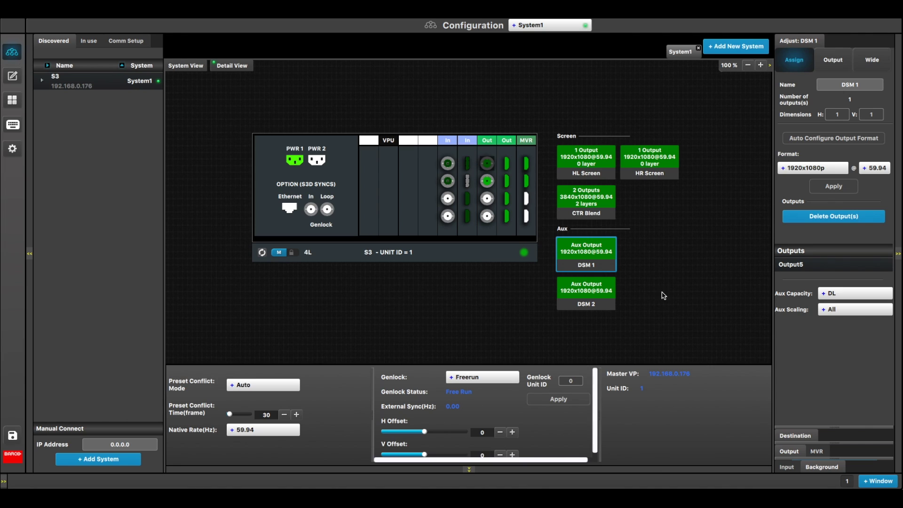
pyautogui.click(789, 467)
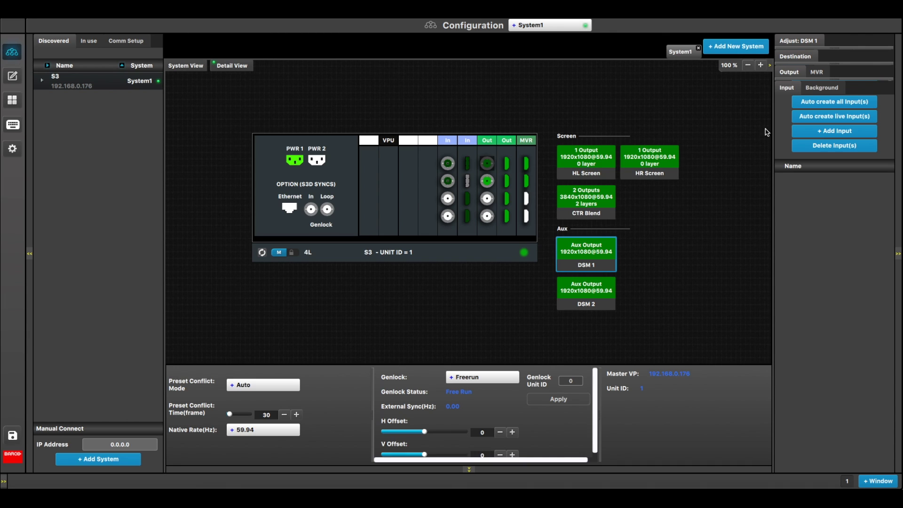
# List the configured backgrounds, then go to the Programming page with its Program and Preview rows
pyautogui.click(822, 89)
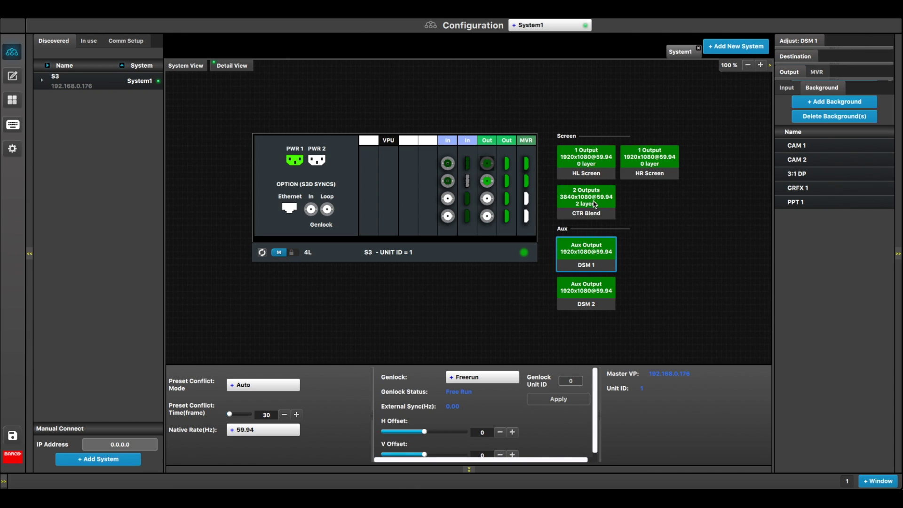
pyautogui.click(14, 79)
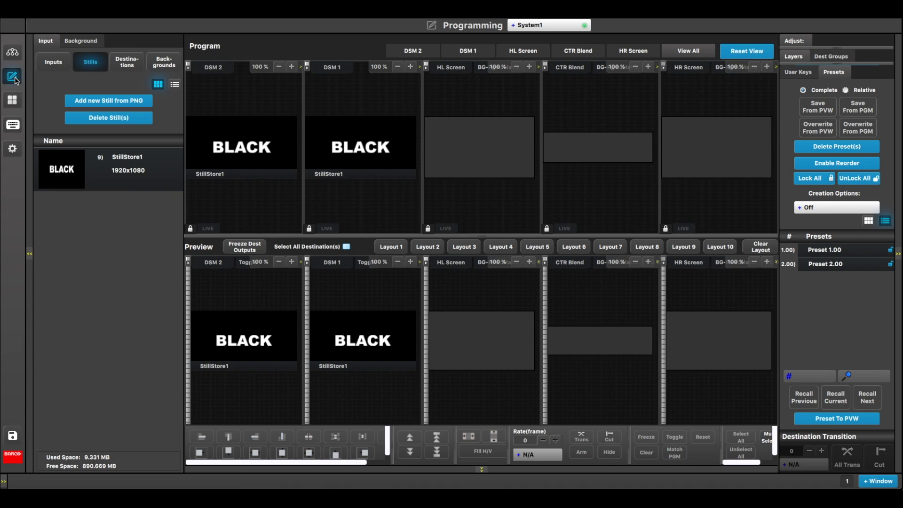
pyautogui.click(169, 63)
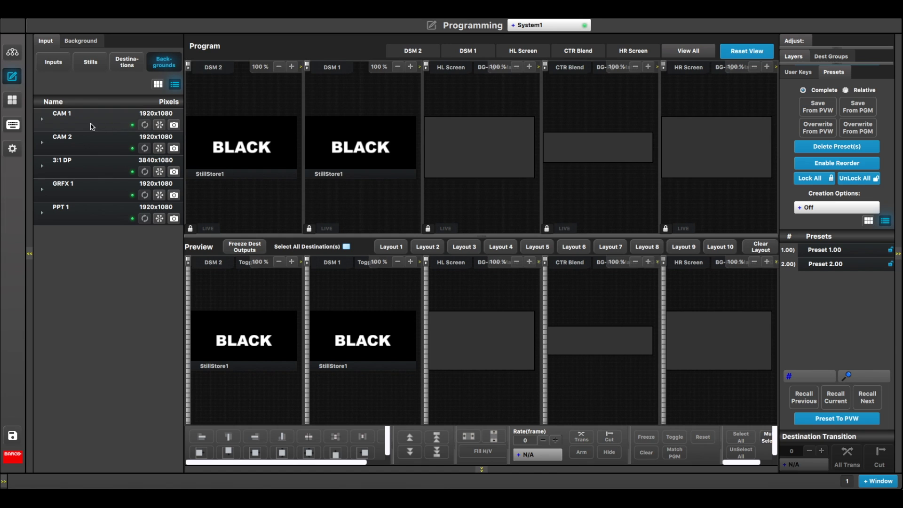
# Try placing CAM 1 on the HL Screen preview, then show the background thumbnails
pyautogui.moveTo(89, 126); pyautogui.dragTo(473, 350)
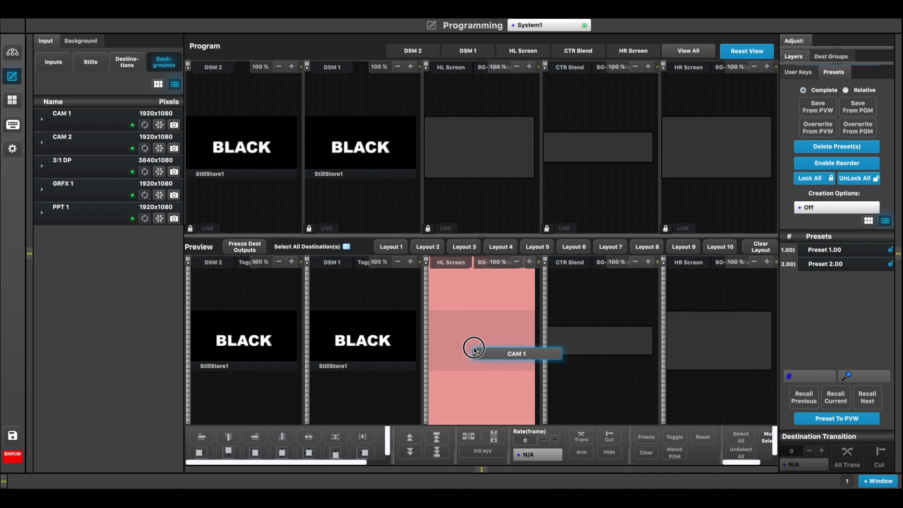
pyautogui.moveTo(476, 348); pyautogui.dragTo(97, 55)
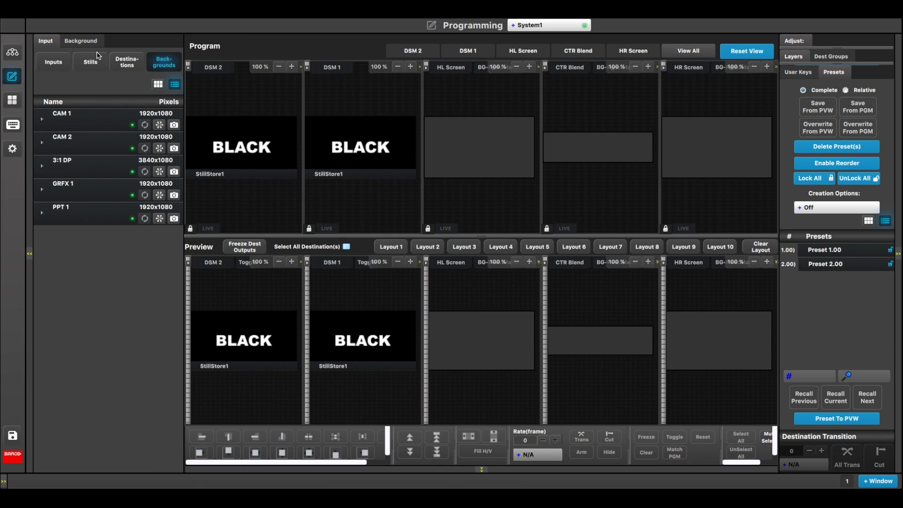
pyautogui.click(93, 46)
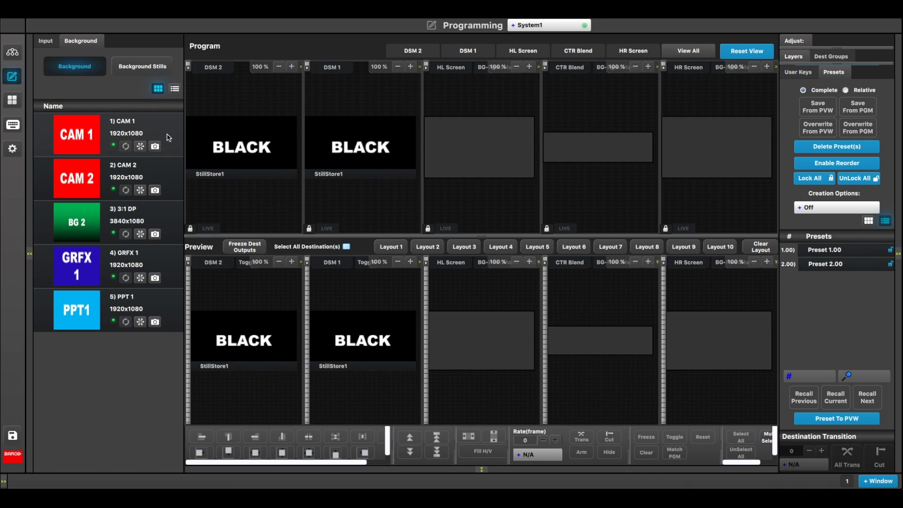
# Set CAM 1 as HL and HR Screen preview backgrounds and BG 2 on CTR Blend
pyautogui.moveTo(127, 123); pyautogui.dragTo(476, 336)
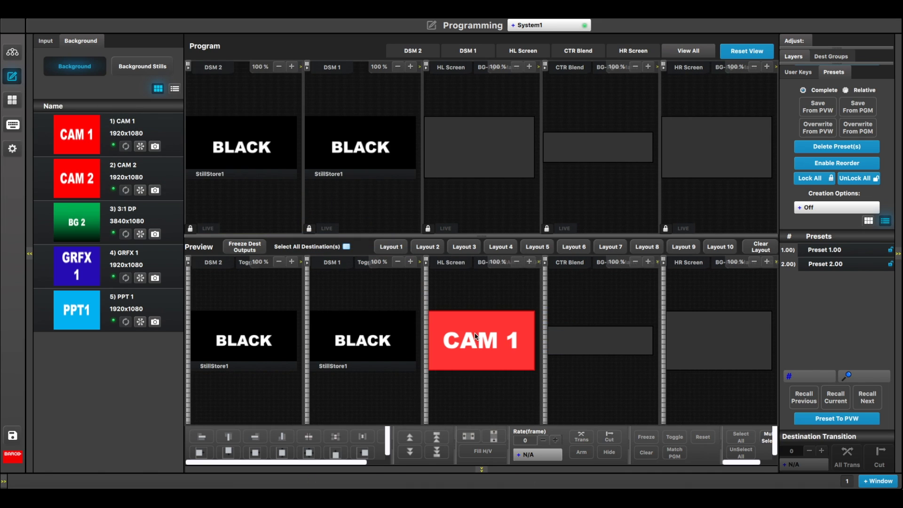
pyautogui.moveTo(123, 123); pyautogui.dragTo(698, 346)
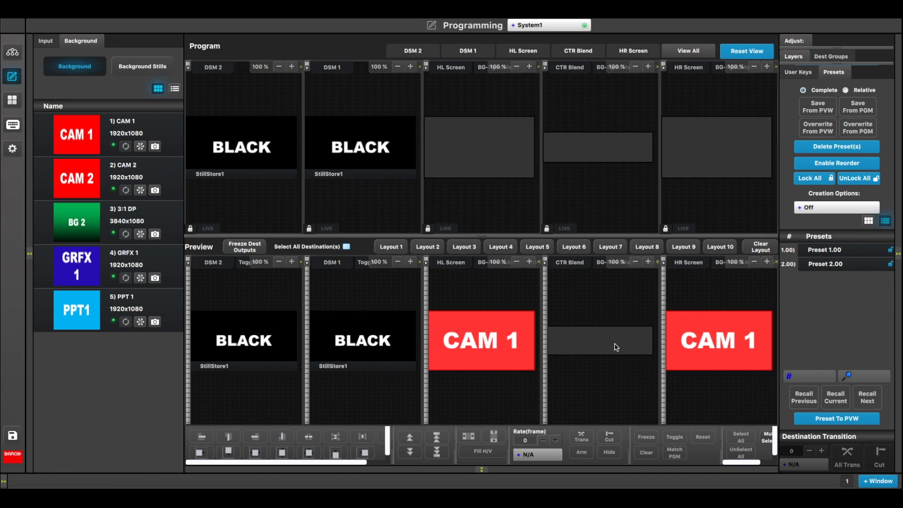
pyautogui.moveTo(123, 211); pyautogui.dragTo(577, 341)
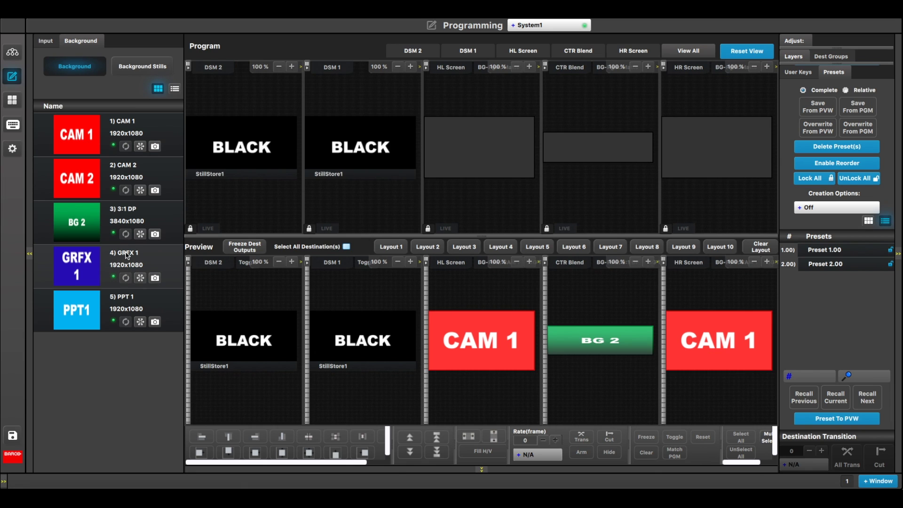
# Add GRFX 1 as a layer on the CTR Blend preview from the input list
pyautogui.moveTo(127, 255); pyautogui.dragTo(101, 281)
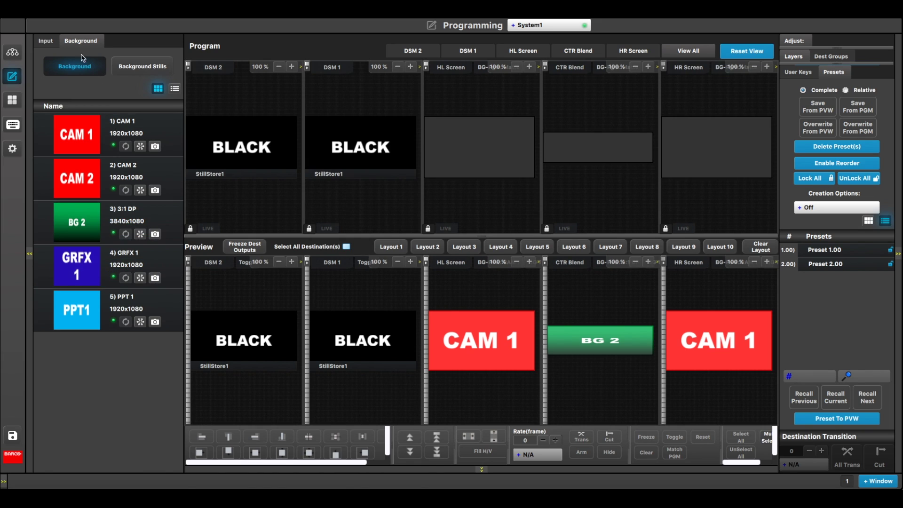
pyautogui.click(47, 42)
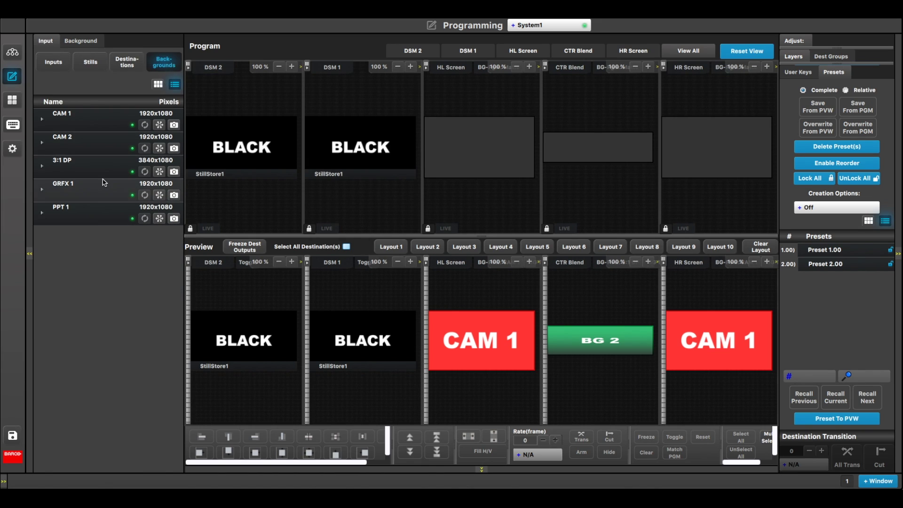
pyautogui.moveTo(94, 193); pyautogui.dragTo(242, 243)
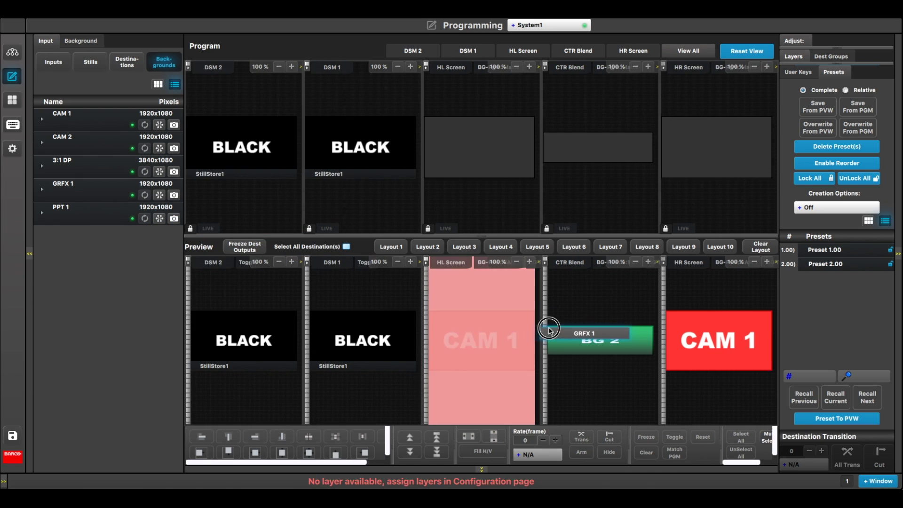
# Drop GRFX 1 as a PIP layer over BG 2 on CTR Blend and select HR Screen
pyautogui.moveTo(549, 330); pyautogui.dragTo(584, 337)
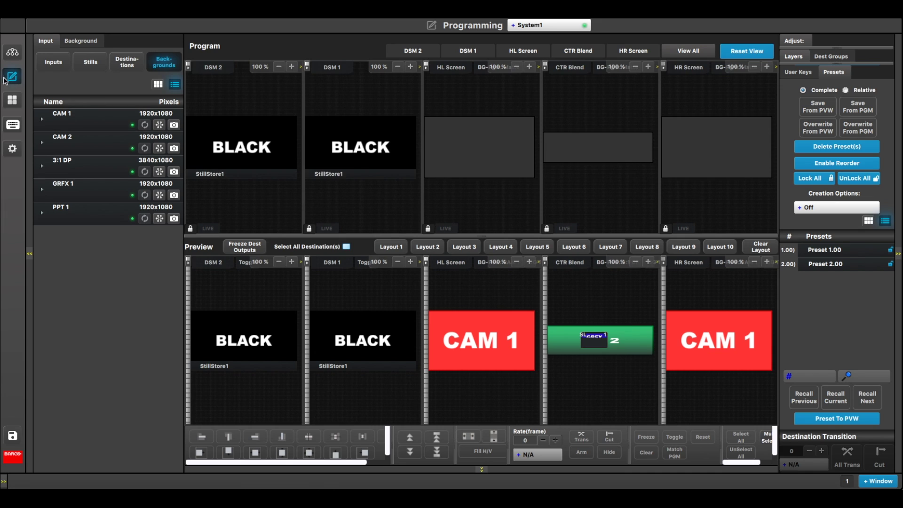
pyautogui.click(86, 42)
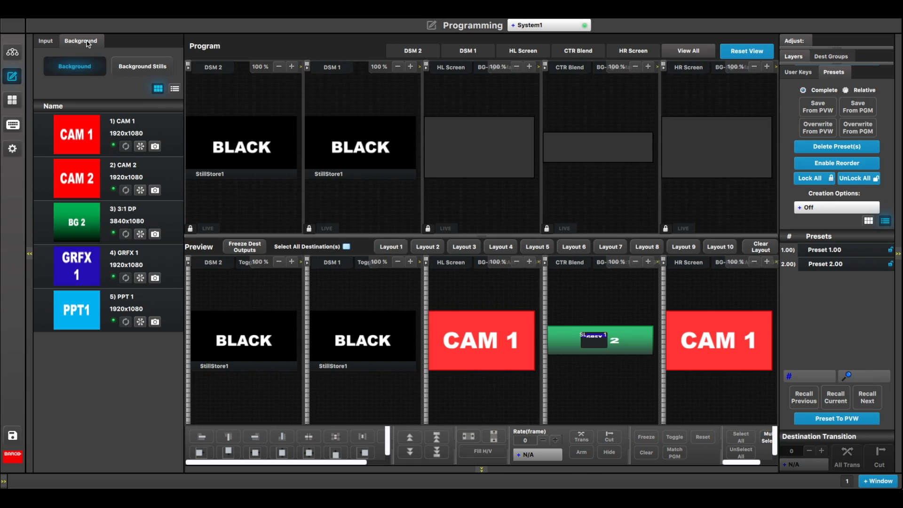
pyautogui.click(53, 42)
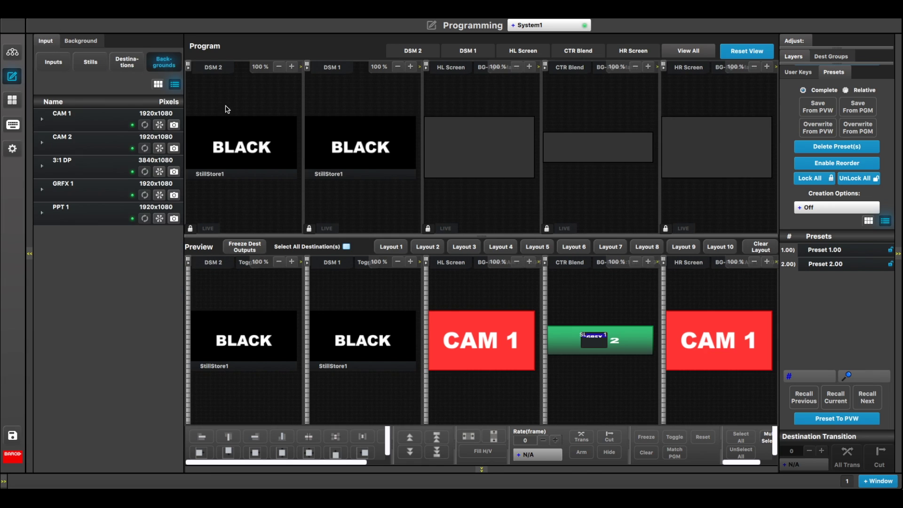
pyautogui.click(597, 337)
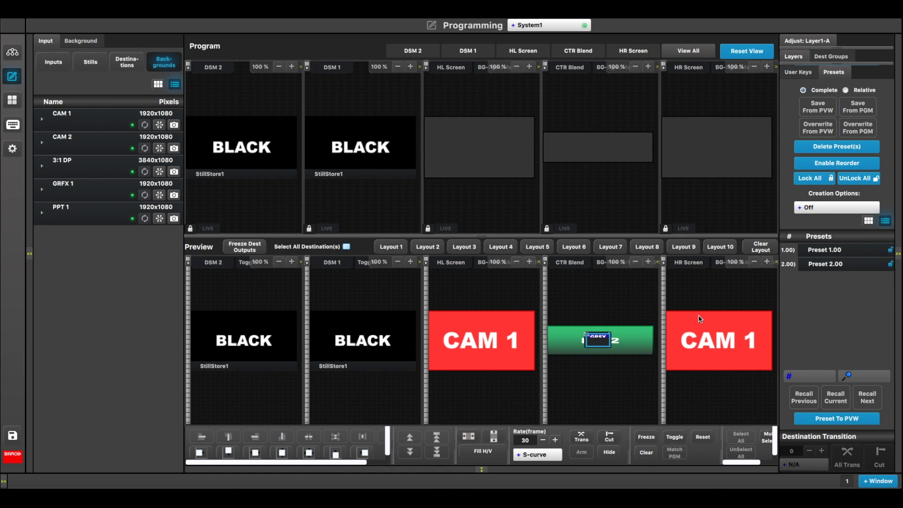
pyautogui.click(689, 261)
# Save the three screens' preview as Preset 3.00 and take it to Program
pyautogui.click(569, 262)
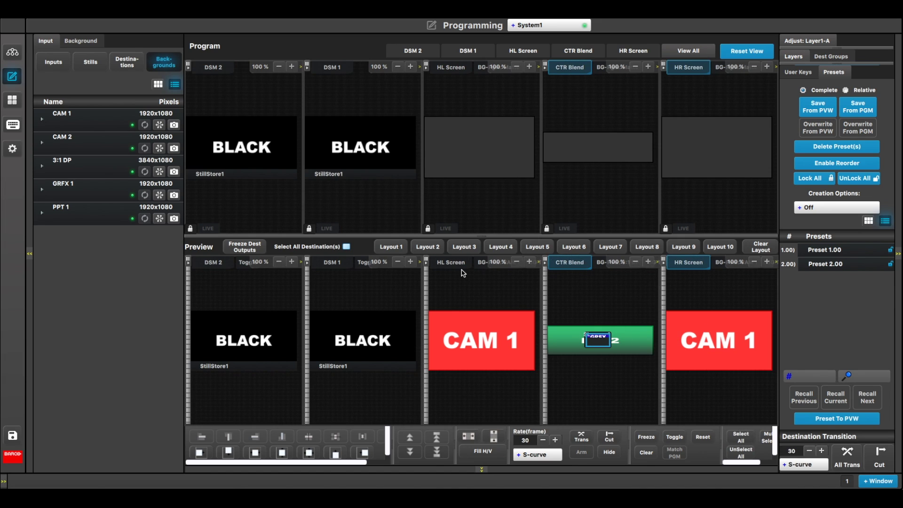
pyautogui.click(454, 262)
pyautogui.click(818, 106)
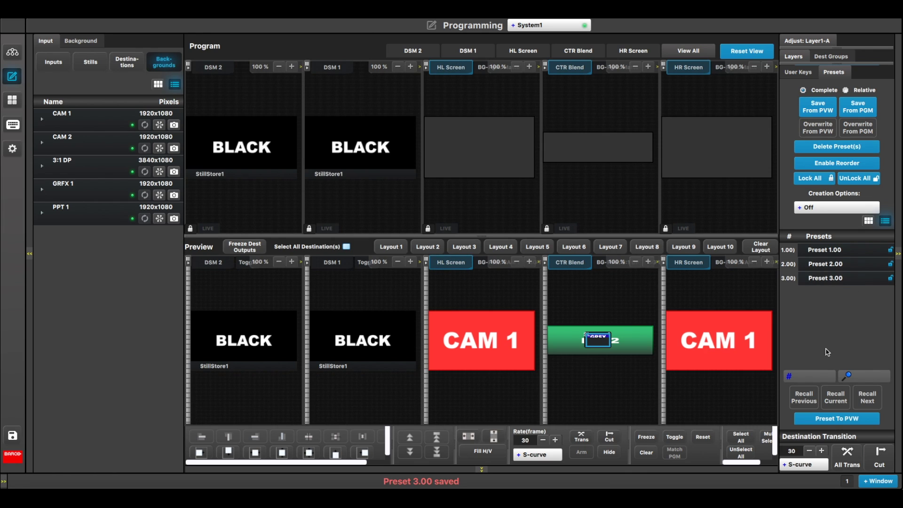
pyautogui.click(847, 457)
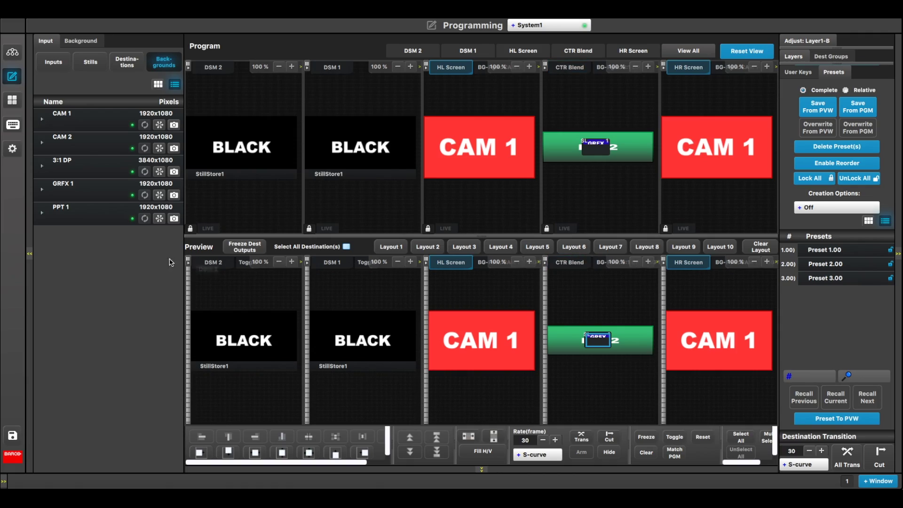
pyautogui.click(84, 42)
# Make CAM 2 the HL and HR Screen background and take it to Program
pyautogui.moveTo(133, 170); pyautogui.dragTo(465, 347)
pyautogui.moveTo(137, 180); pyautogui.dragTo(687, 336)
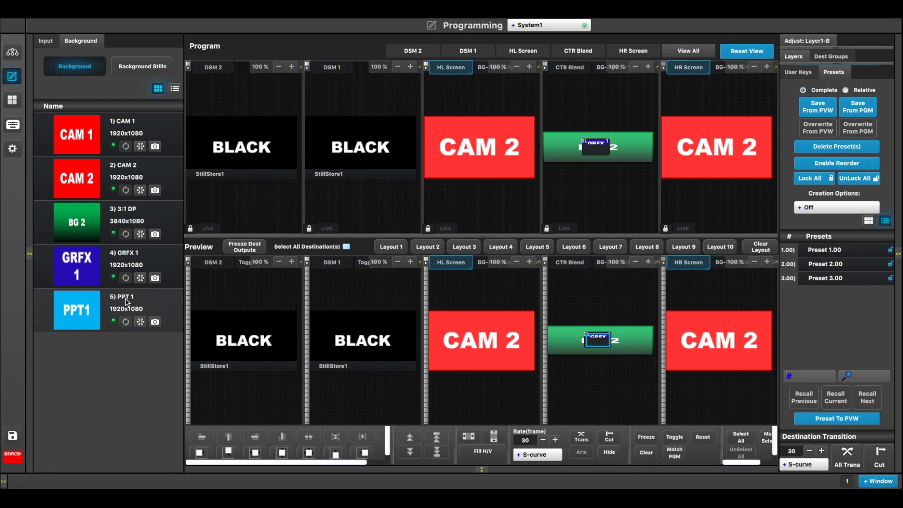
pyautogui.click(45, 41)
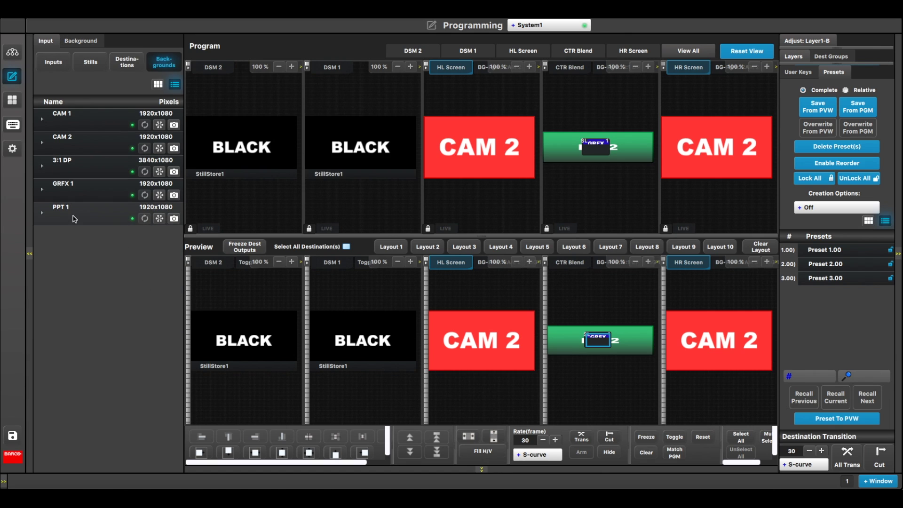
pyautogui.click(607, 341)
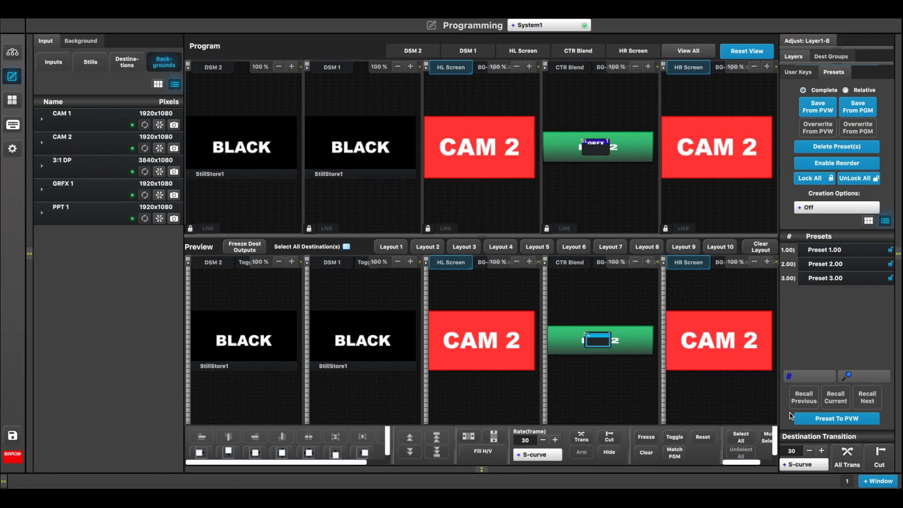
pyautogui.click(847, 454)
# Transition CTR Blend to Program, deselect all three screens, and feed 3:1 DP into DSM 2
pyautogui.click(577, 272)
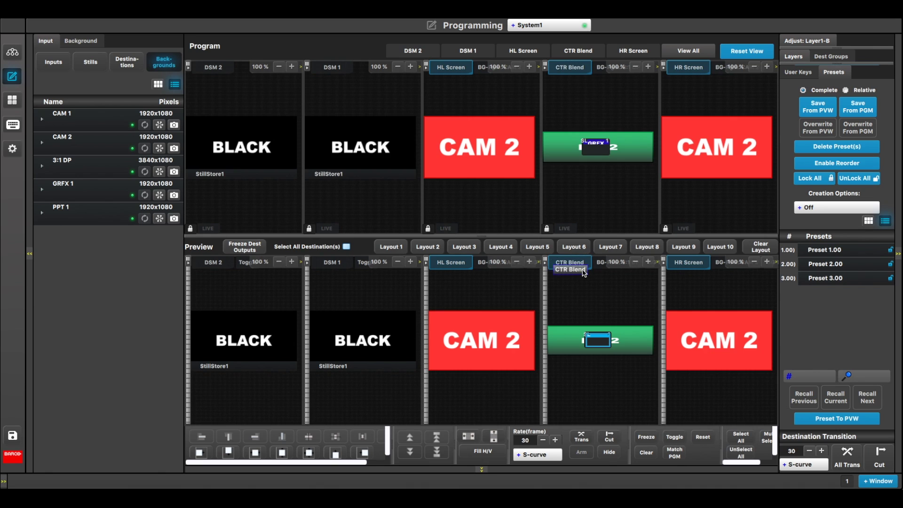
pyautogui.click(847, 455)
pyautogui.click(561, 263)
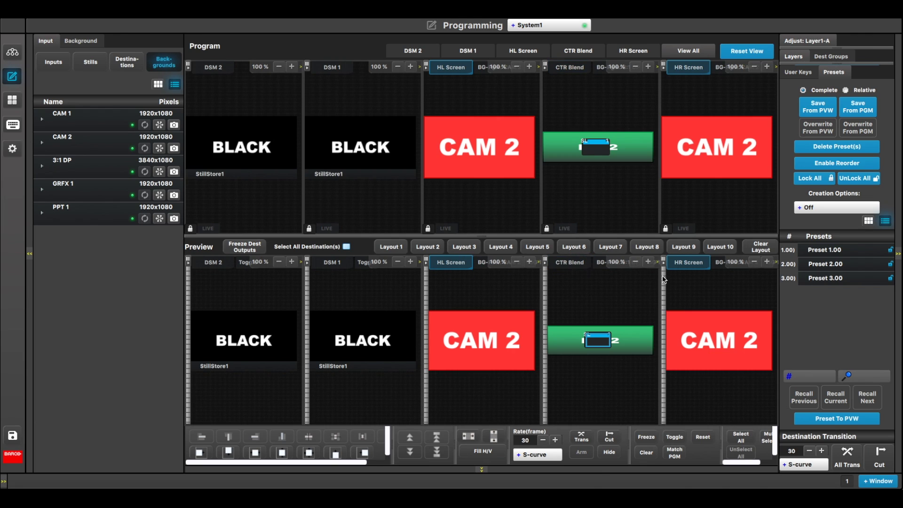
pyautogui.click(678, 268)
pyautogui.click(451, 265)
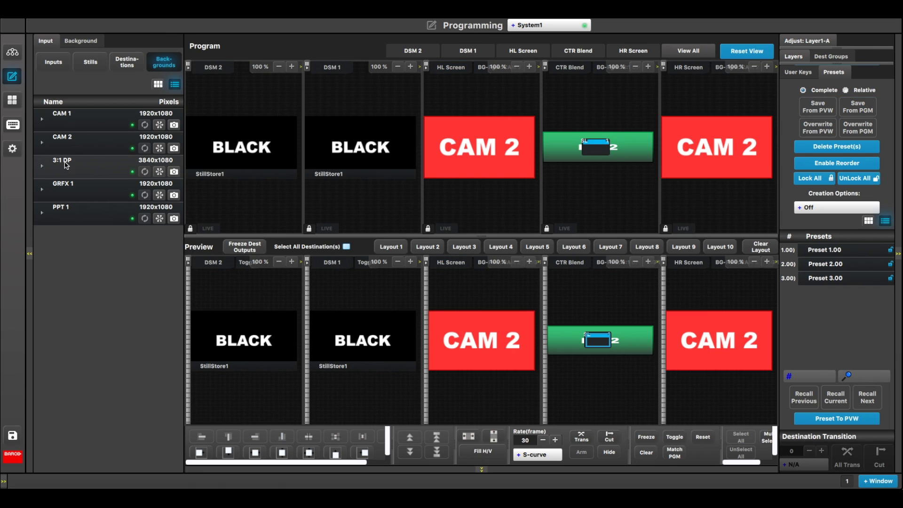
pyautogui.moveTo(66, 165); pyautogui.dragTo(252, 334)
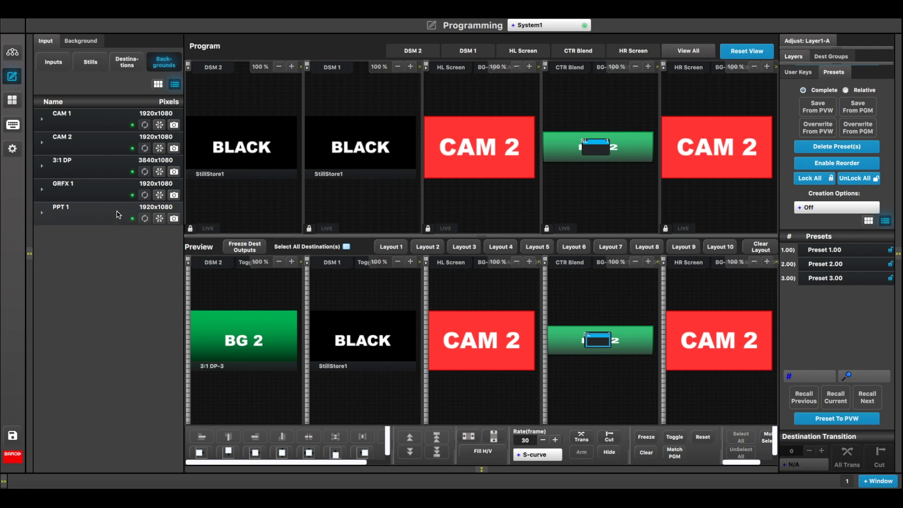
# Feed 3:1 DP into DSM 1 preview and take both DSM auxes to Program
pyautogui.moveTo(80, 165); pyautogui.dragTo(329, 331)
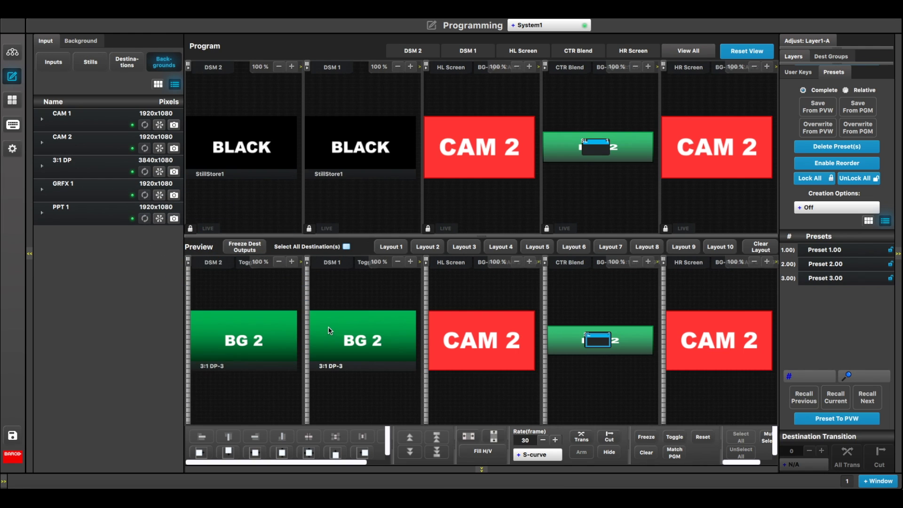
pyautogui.click(332, 262)
pyautogui.click(213, 264)
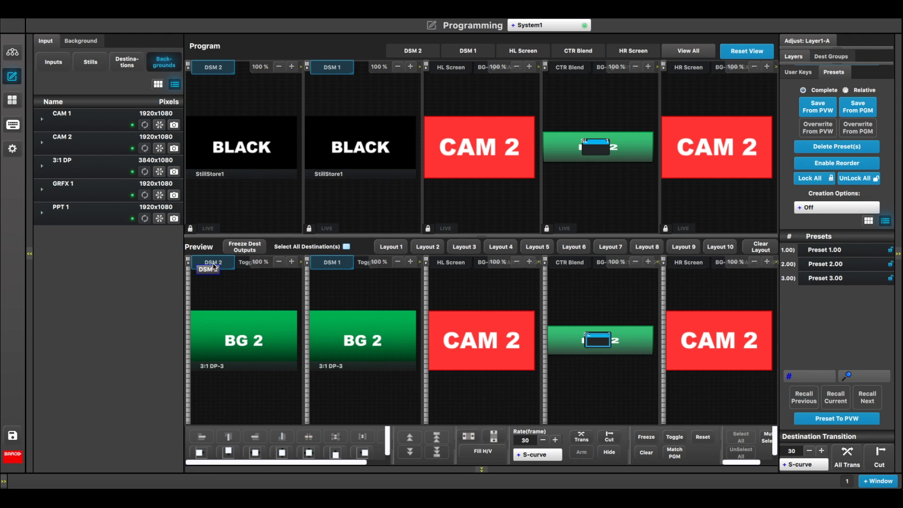
pyautogui.click(846, 455)
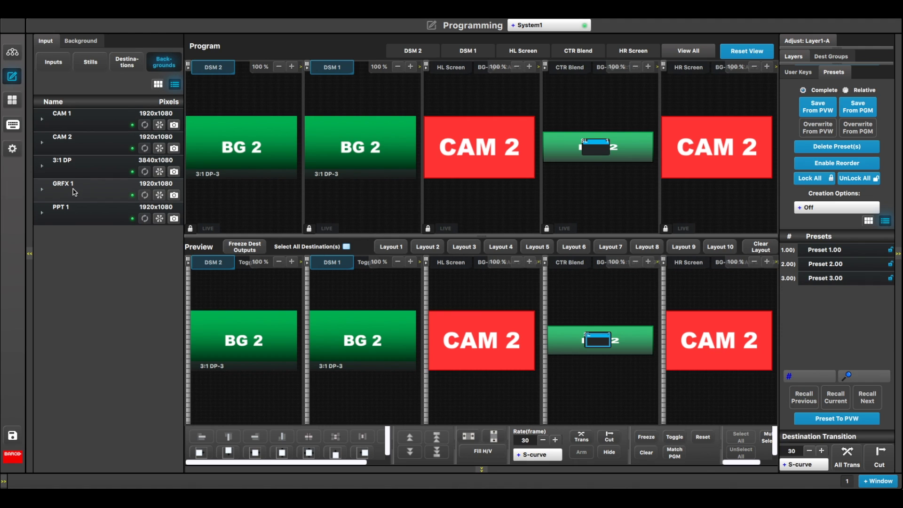
pyautogui.moveTo(73, 192); pyautogui.dragTo(244, 338)
# Feed GRFX 1 into DSM 1 preview and CAM 1 into DSM 2 preview
pyautogui.moveTo(91, 200); pyautogui.dragTo(350, 344)
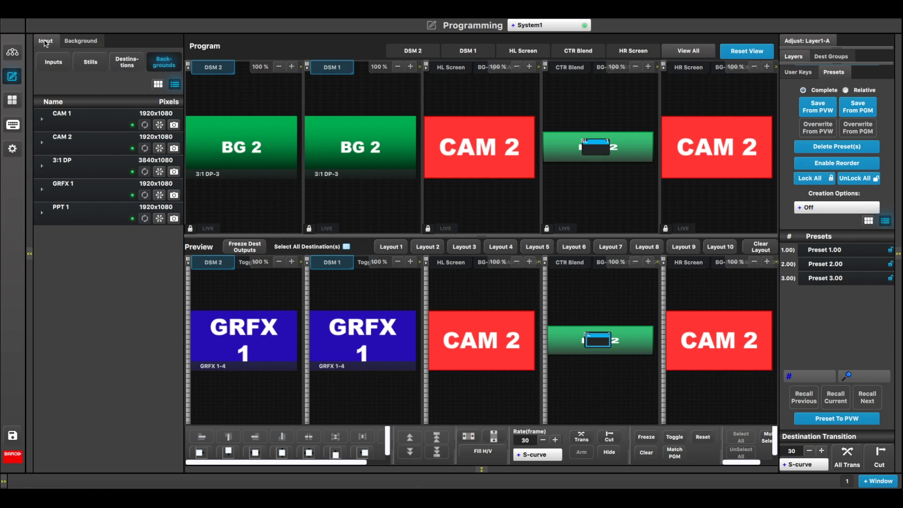
pyautogui.click(95, 43)
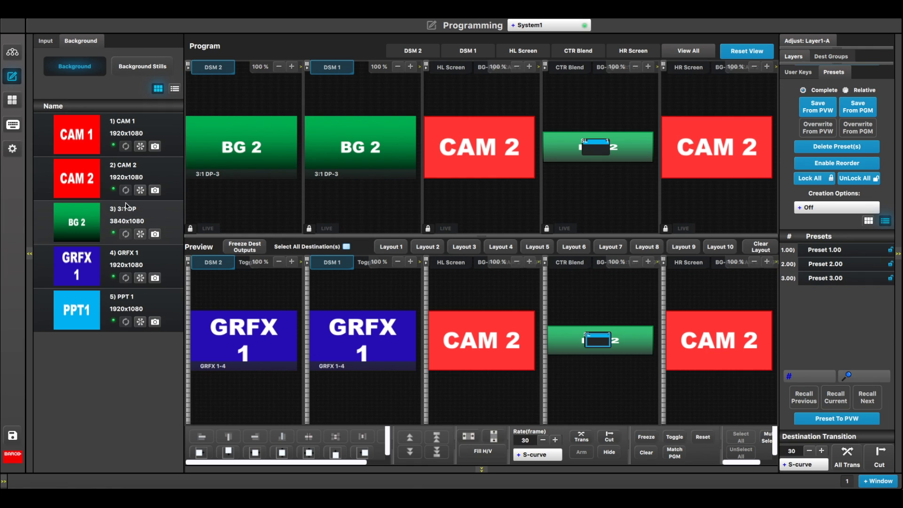
pyautogui.moveTo(121, 170); pyautogui.dragTo(47, 43)
pyautogui.click(47, 42)
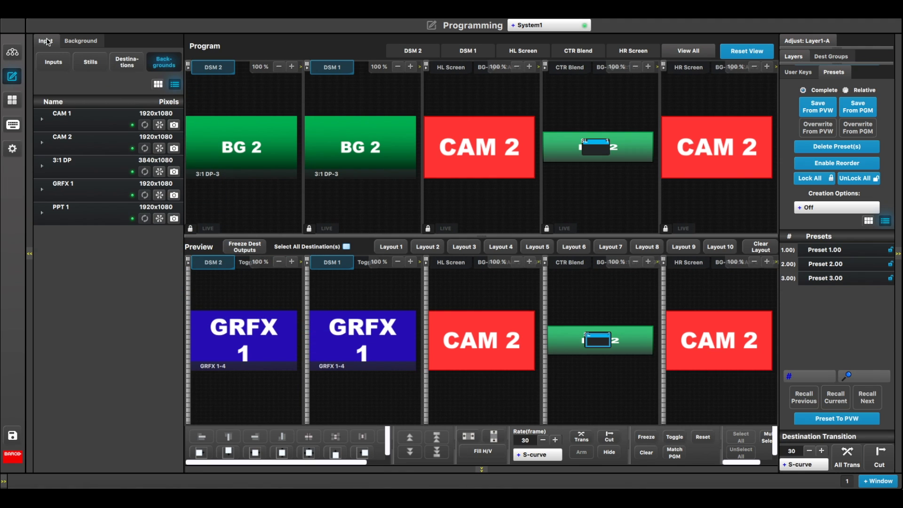
pyautogui.moveTo(94, 120); pyautogui.dragTo(239, 340)
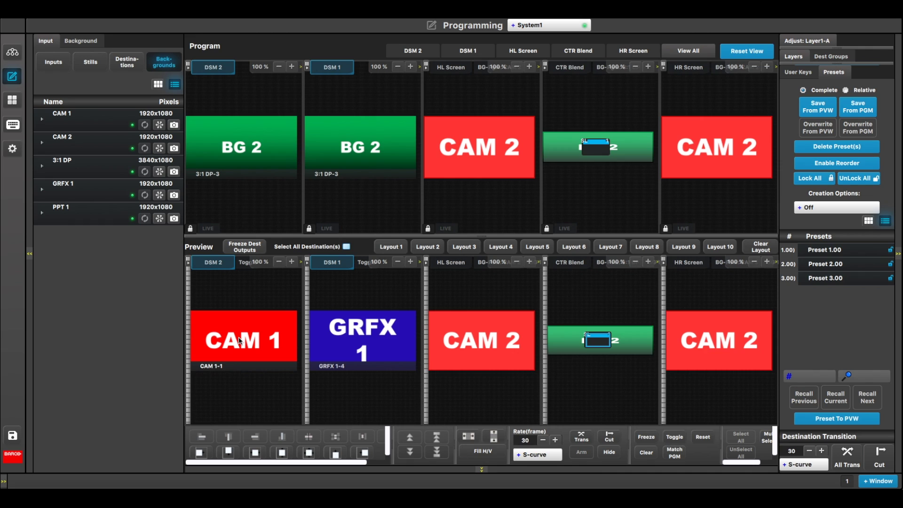